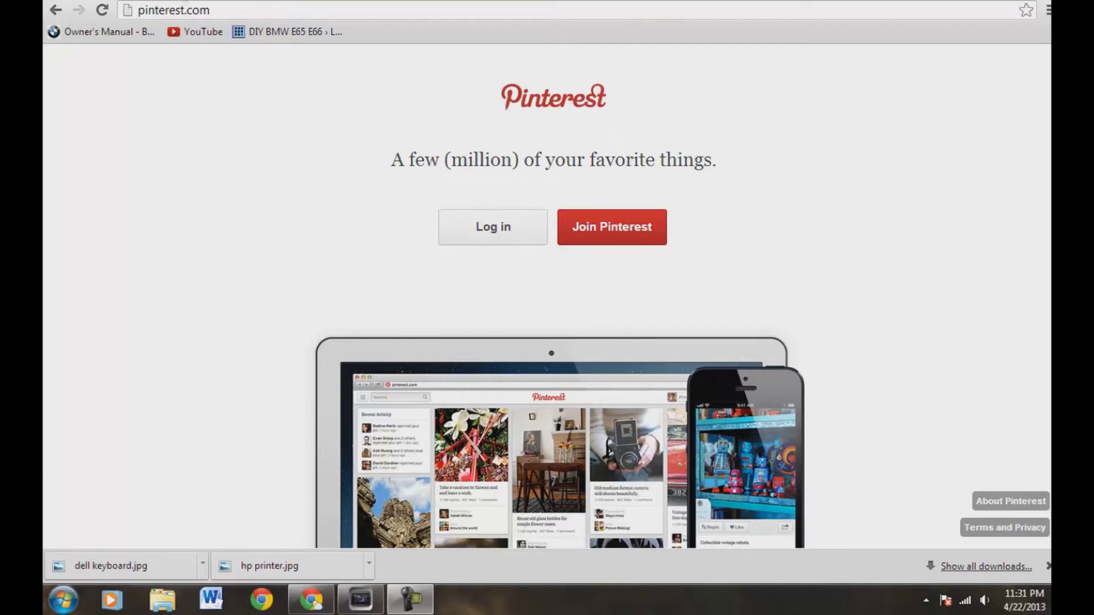
# Log in to Pinterest with the account email and password.
pyautogui.click(483, 230)
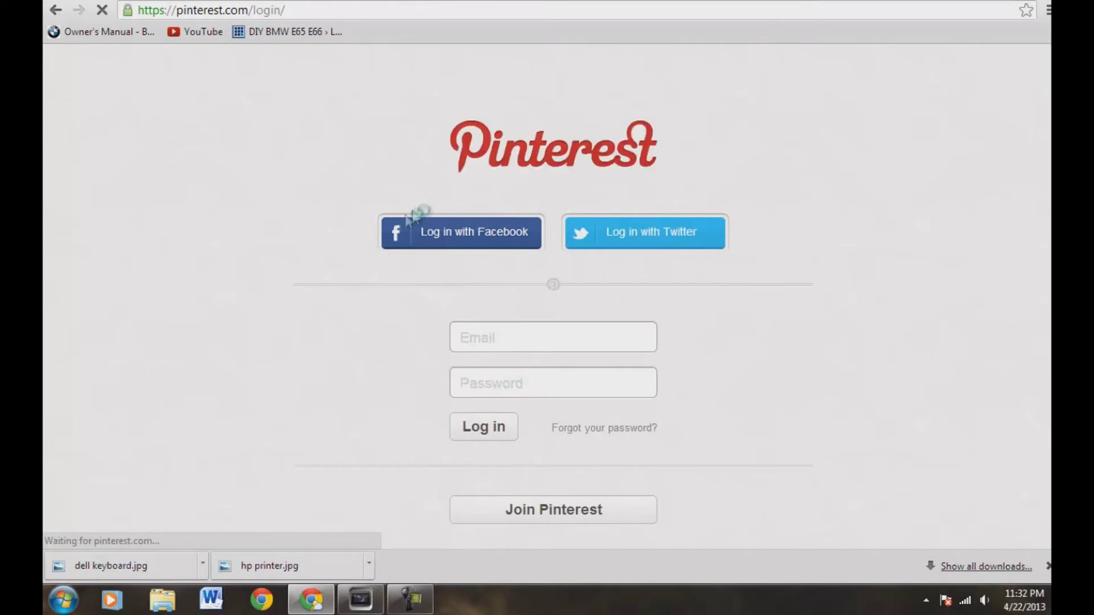
pyautogui.click(478, 333)
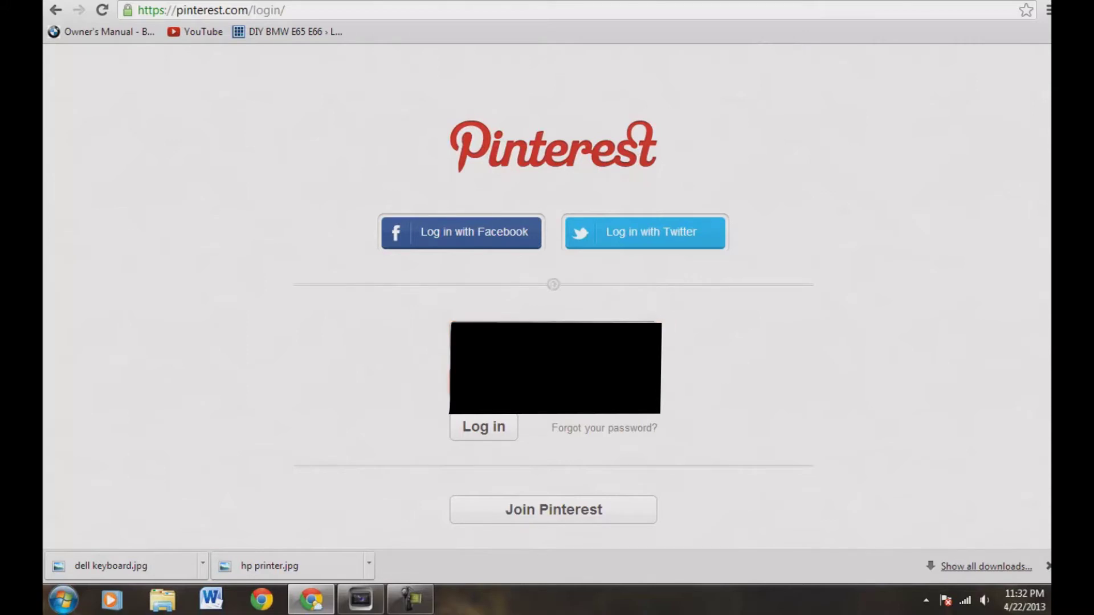
pyautogui.press('Return')
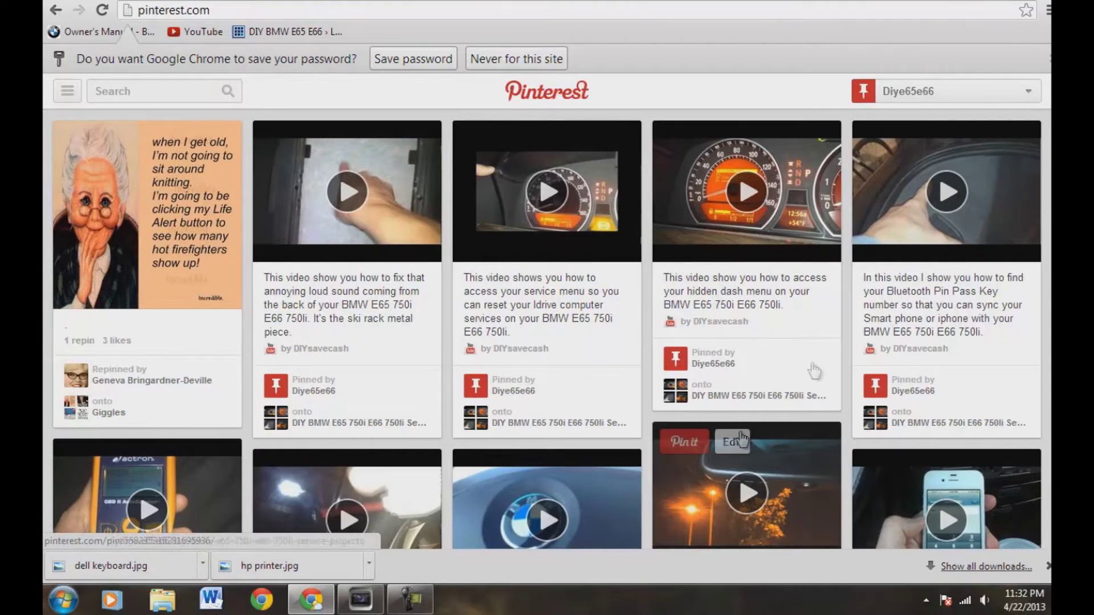
# Choose Add Pin from the account dropdown at the top right.
pyautogui.moveTo(912, 85)
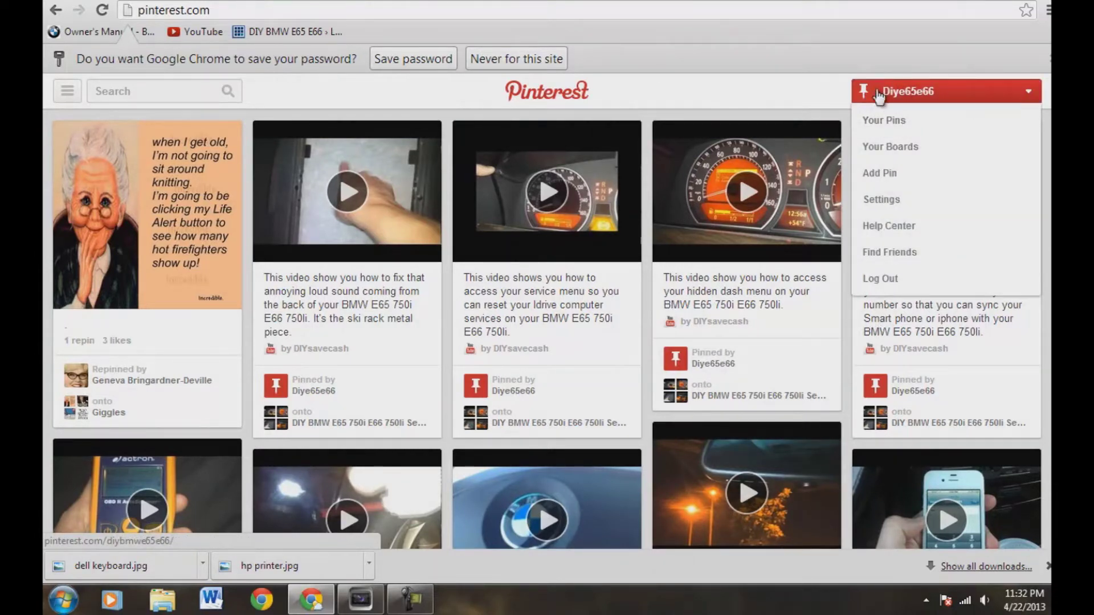
pyautogui.click(881, 175)
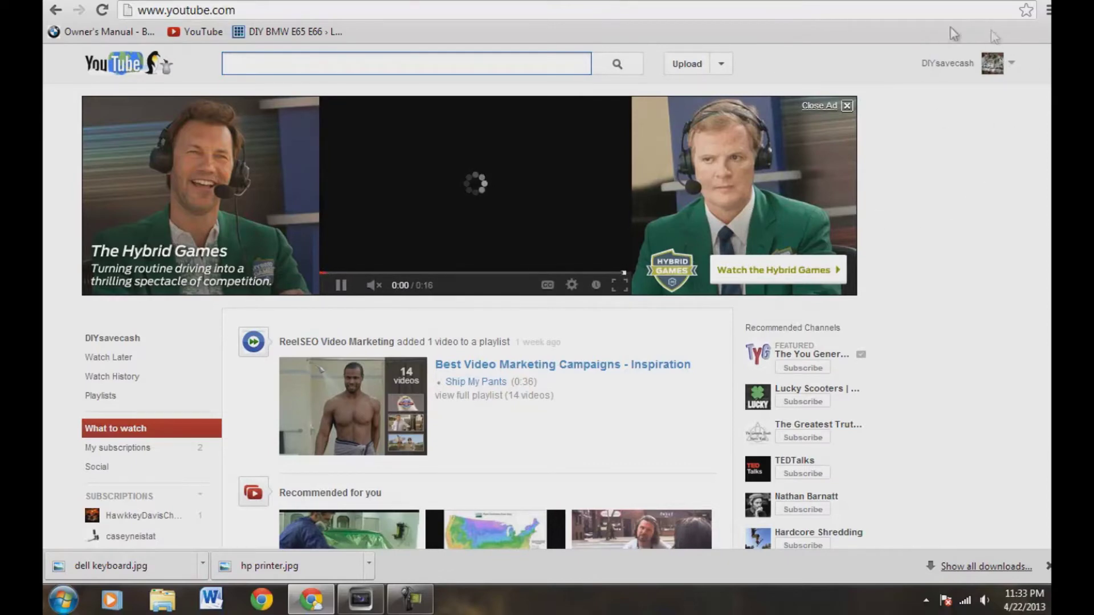
# Open Info and Settings for the air filters video from Video Manager.
pyautogui.click(1012, 65)
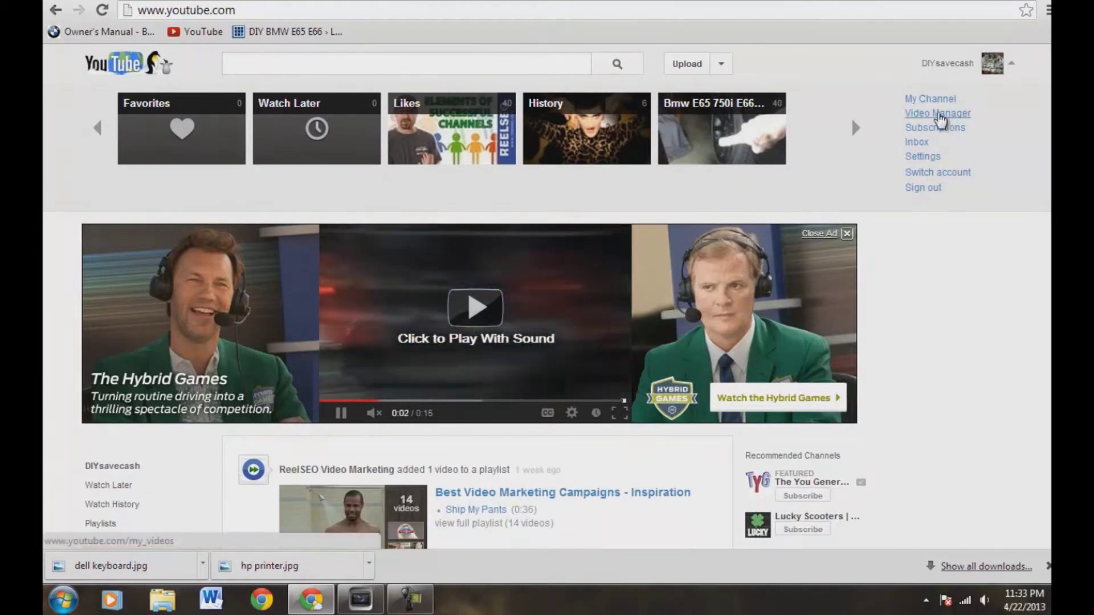
pyautogui.click(939, 116)
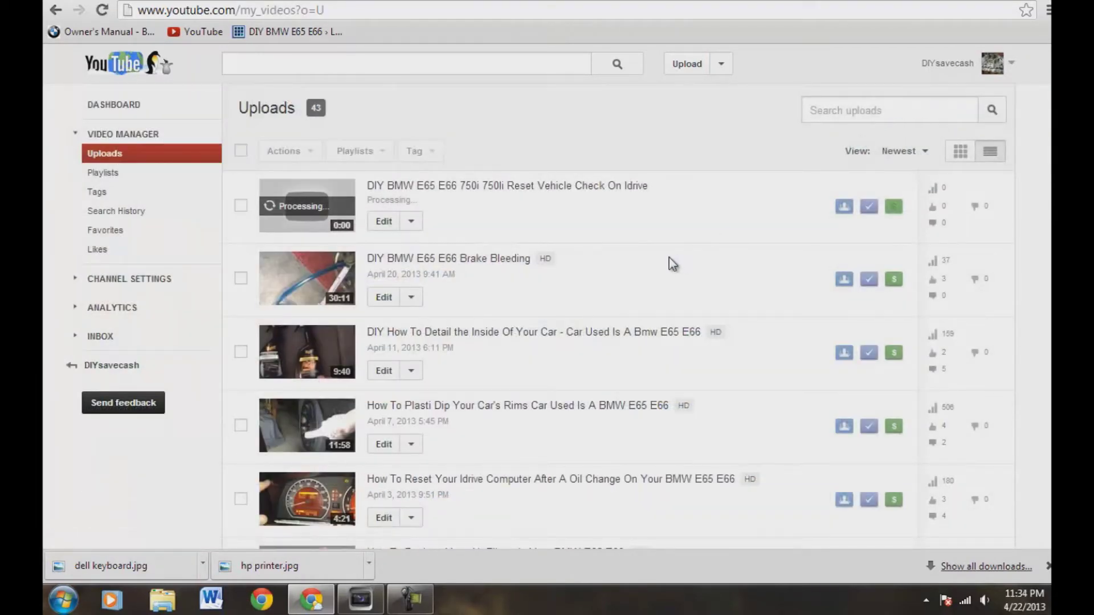
pyautogui.scroll(-1, 669, 258)
pyautogui.scroll(-1, 670, 259)
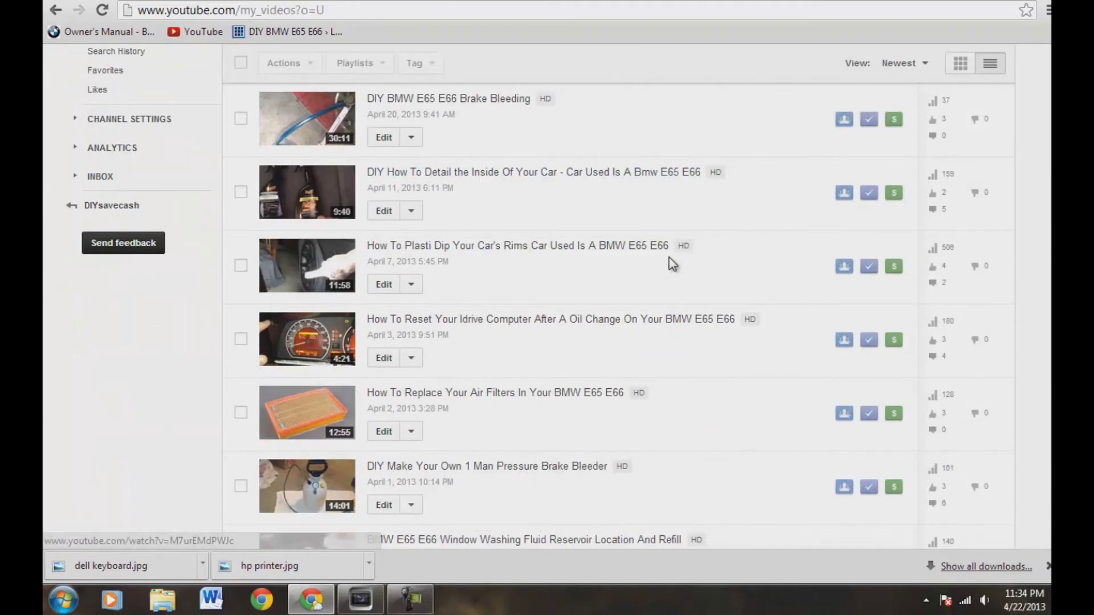
pyautogui.scroll(1, 670, 259)
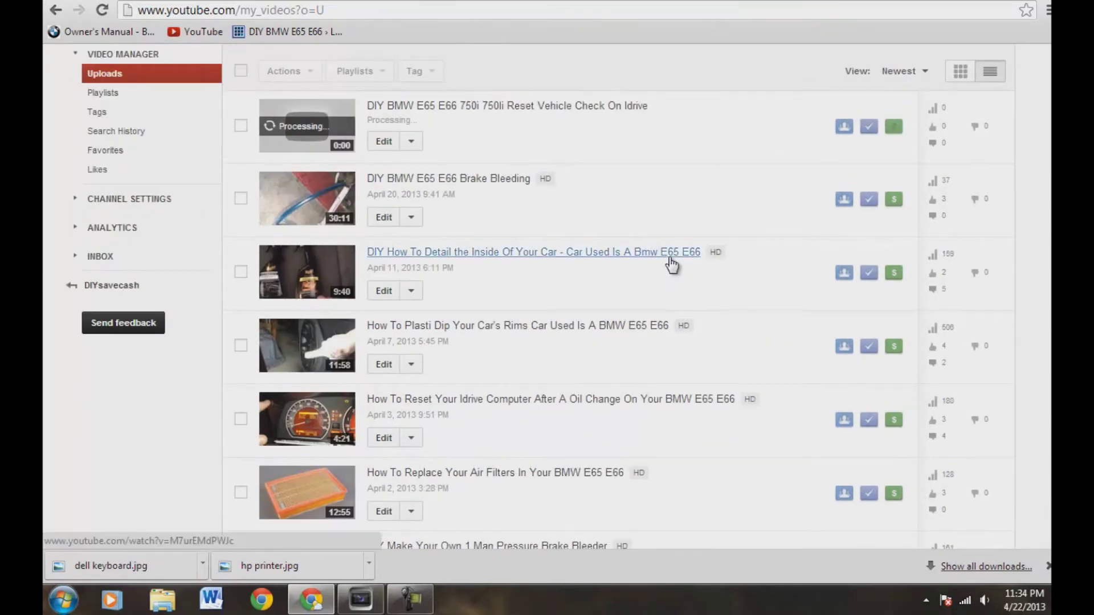
pyautogui.scroll(-1, 670, 261)
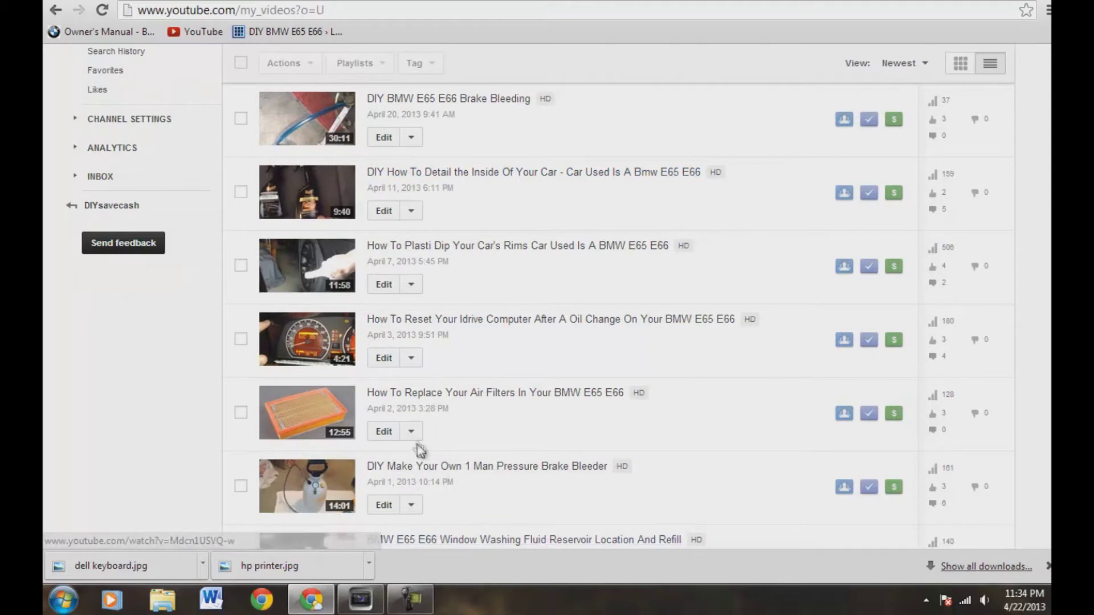
pyautogui.click(411, 432)
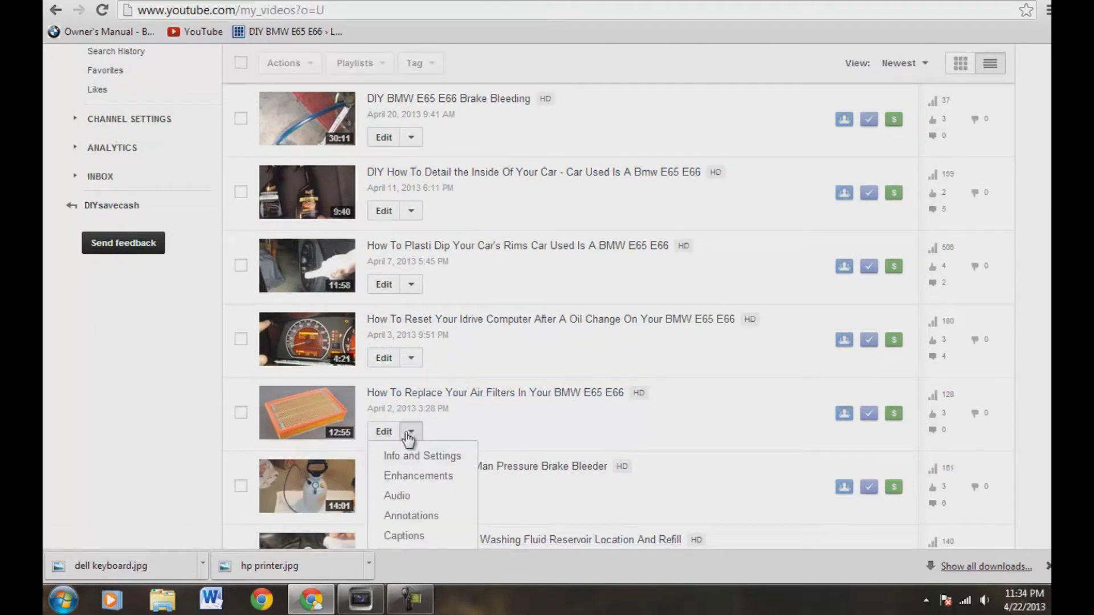
pyautogui.click(450, 457)
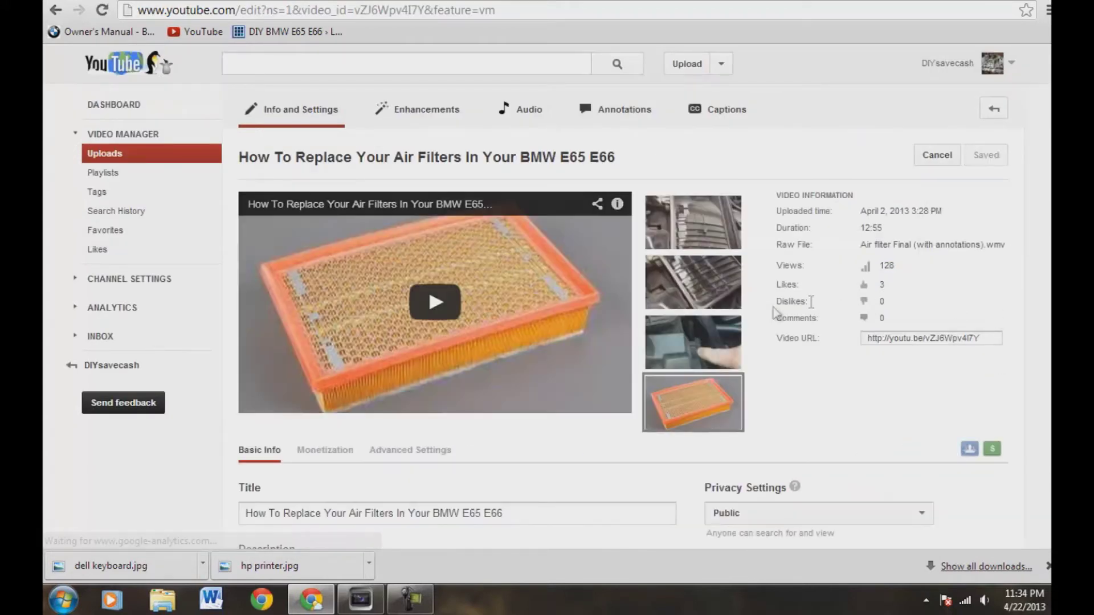
# Copy the video's short URL.
pyautogui.click(907, 341)
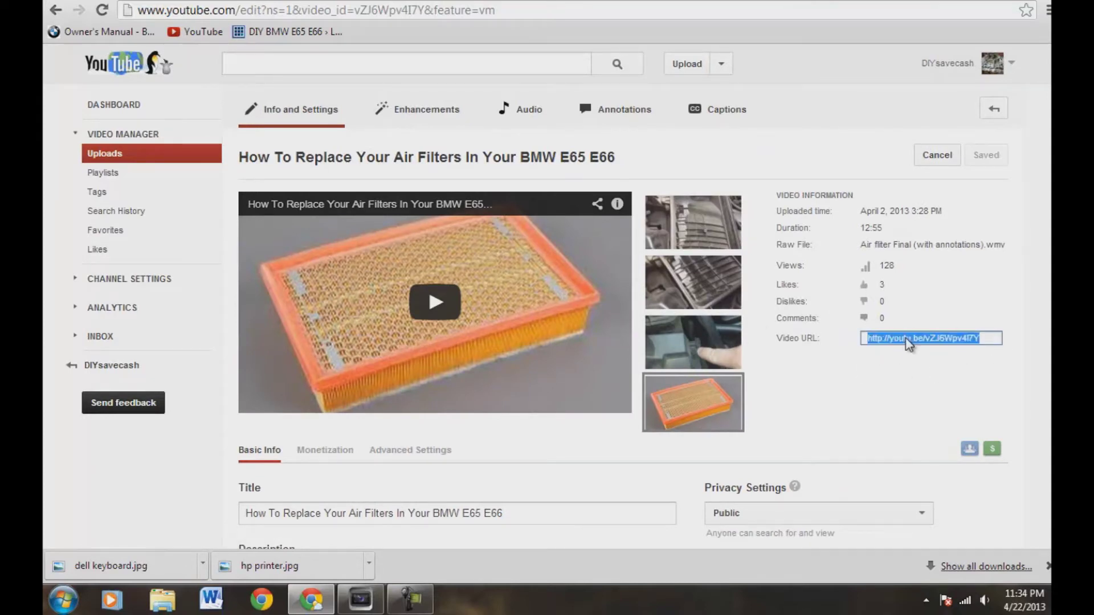
pyautogui.rightClick(909, 343)
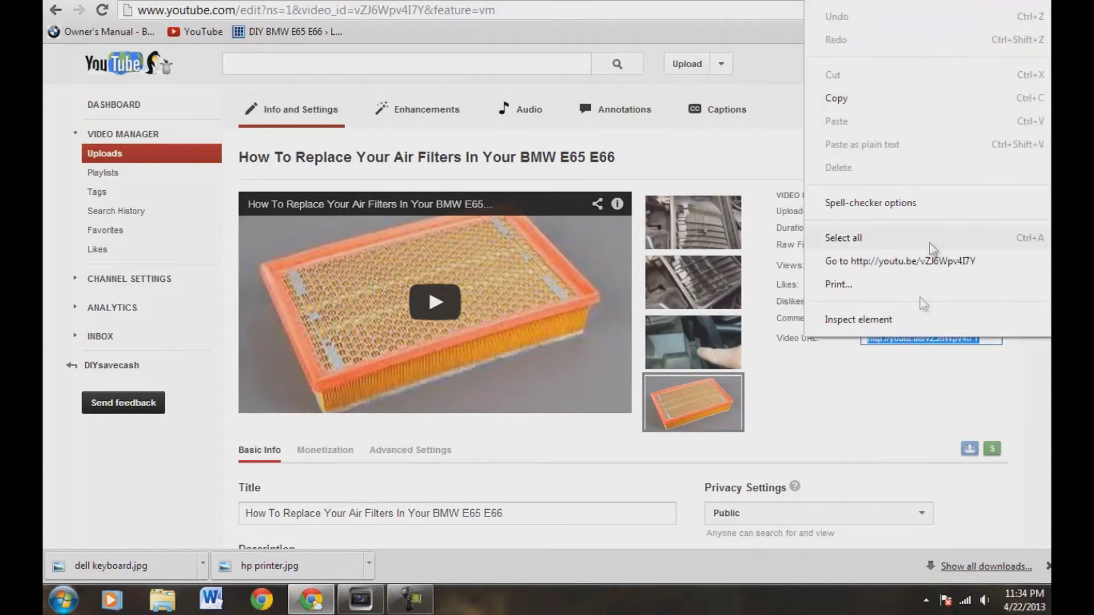
pyautogui.click(865, 106)
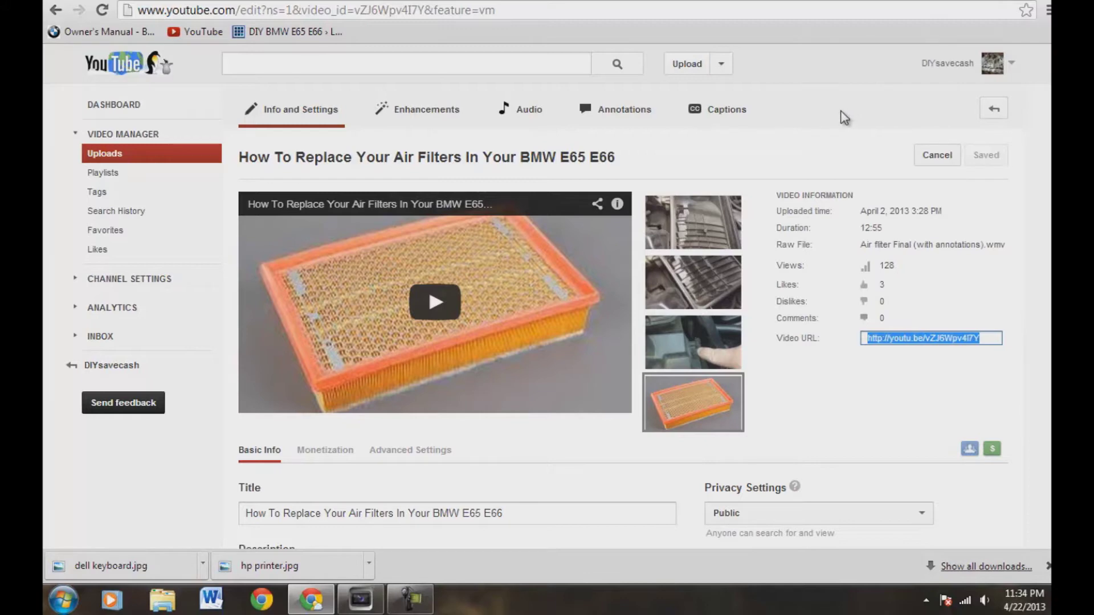
# Paste the youtu.be/vZJ6Wpv4I7Y link into Add a Pin to find pinnable images.
pyautogui.click(452, 2)
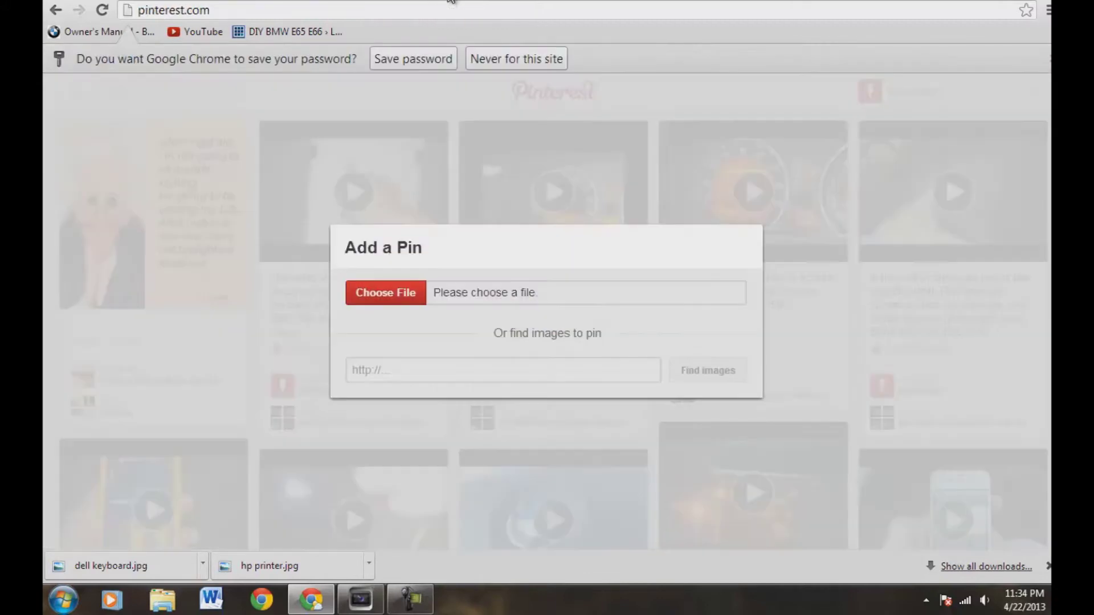
pyautogui.click(428, 369)
pyautogui.rightClick(428, 369)
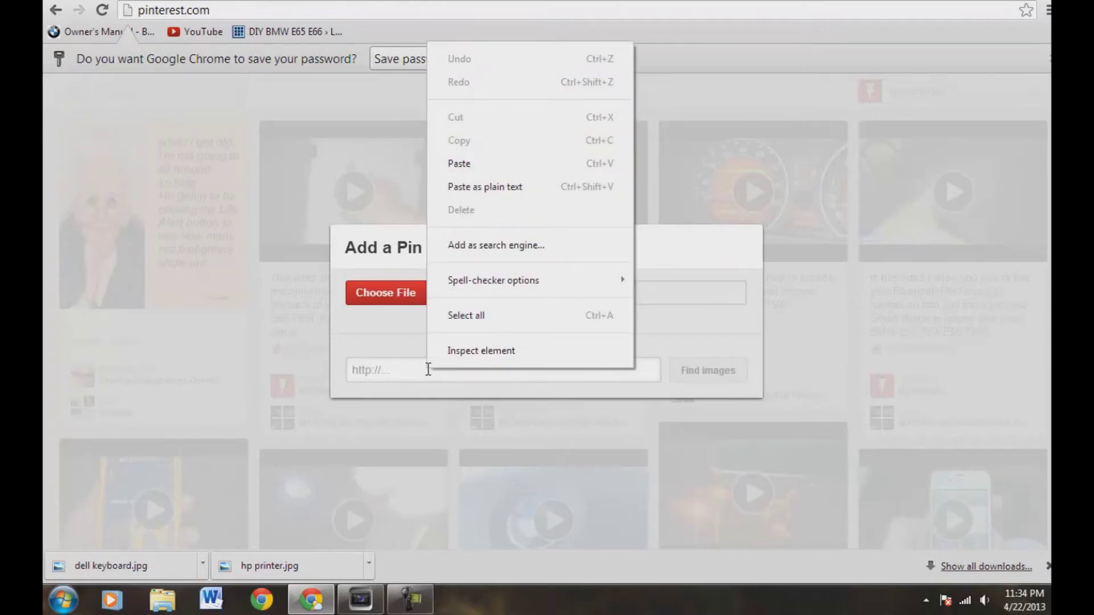
pyautogui.click(456, 164)
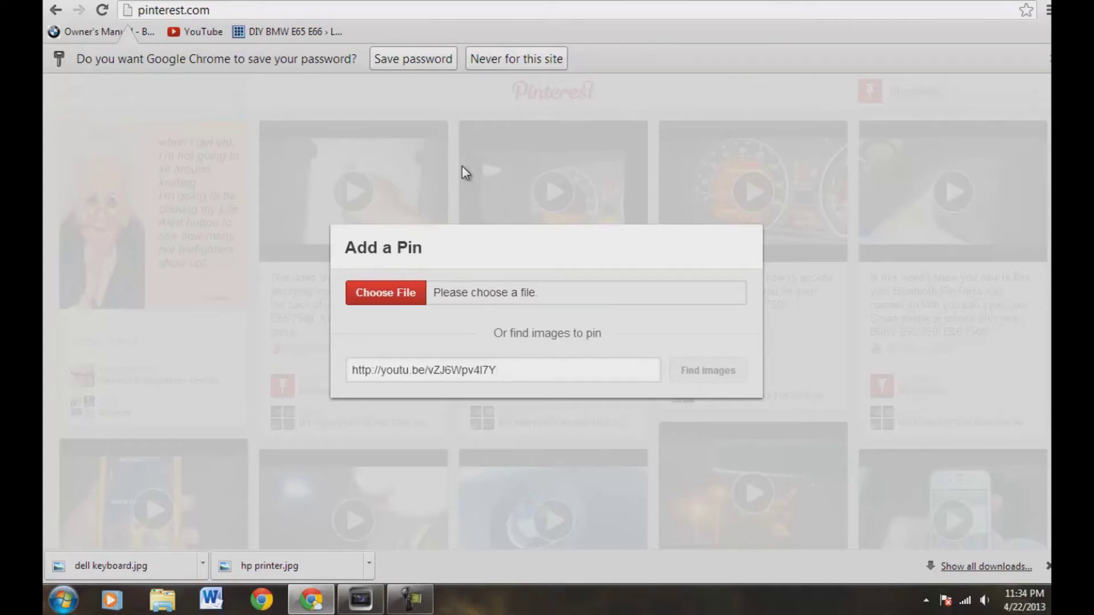
pyautogui.press('Return')
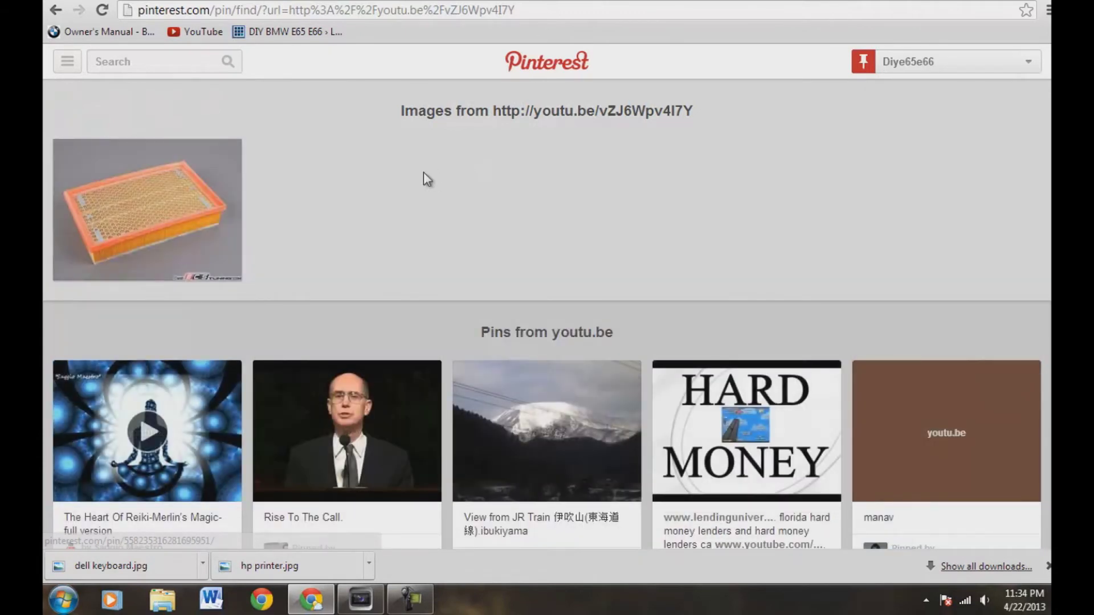
# Pin the air filter thumbnail image.
pyautogui.moveTo(80, 188)
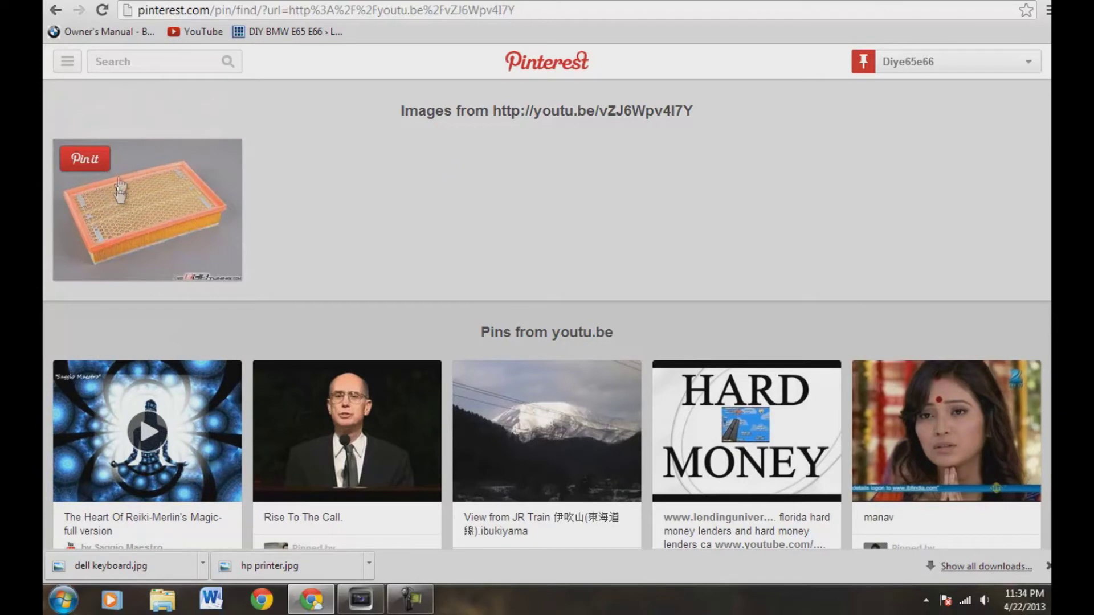
pyautogui.click(67, 149)
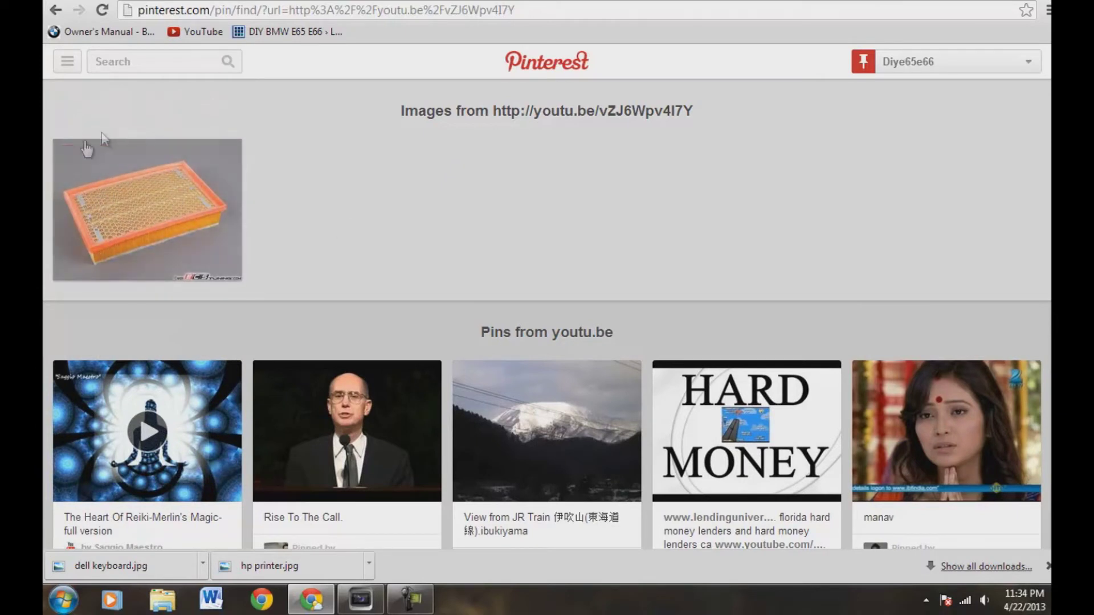
pyautogui.moveTo(90, 161)
pyautogui.click(88, 163)
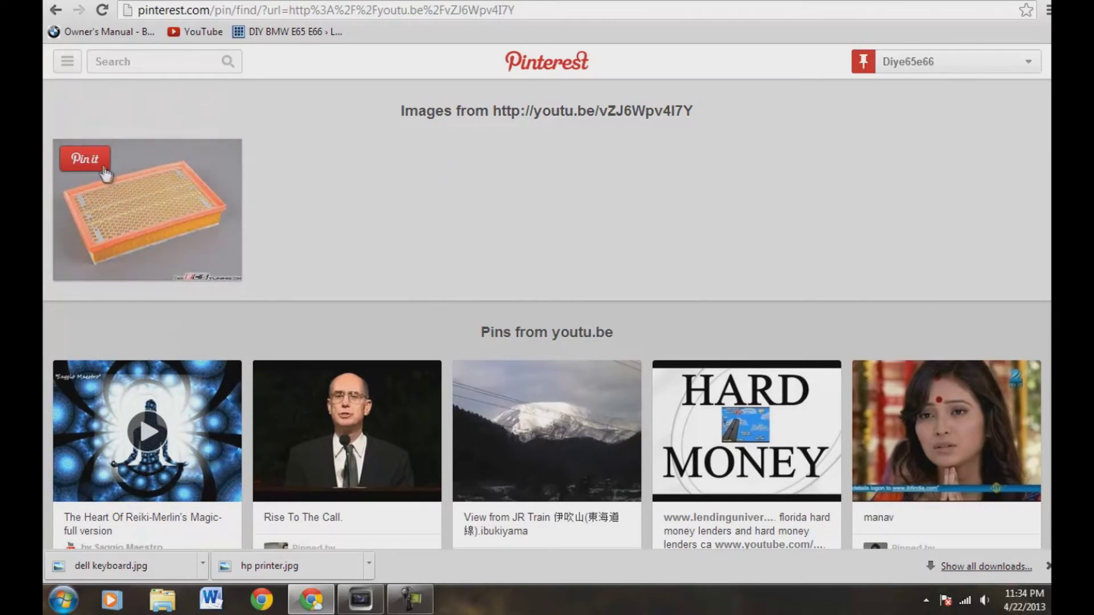
pyautogui.click(86, 163)
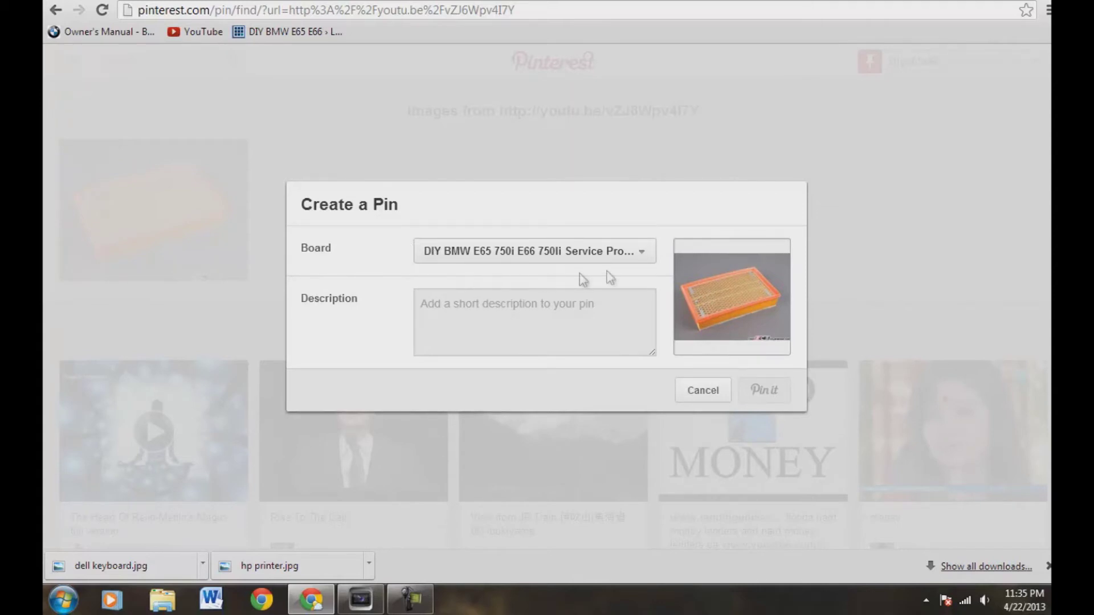
# Pin it with the description 'This video shows you the process of replacing your air filters on your BMW E65 E66. Thanks for watching.'.
pyautogui.click(485, 310)
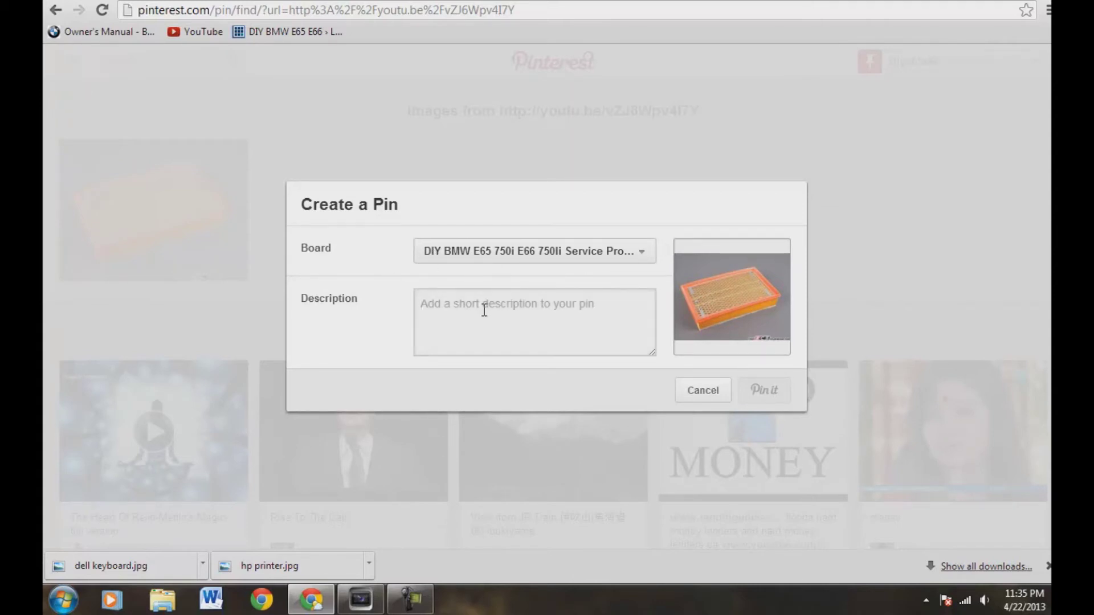
pyautogui.write('This ')
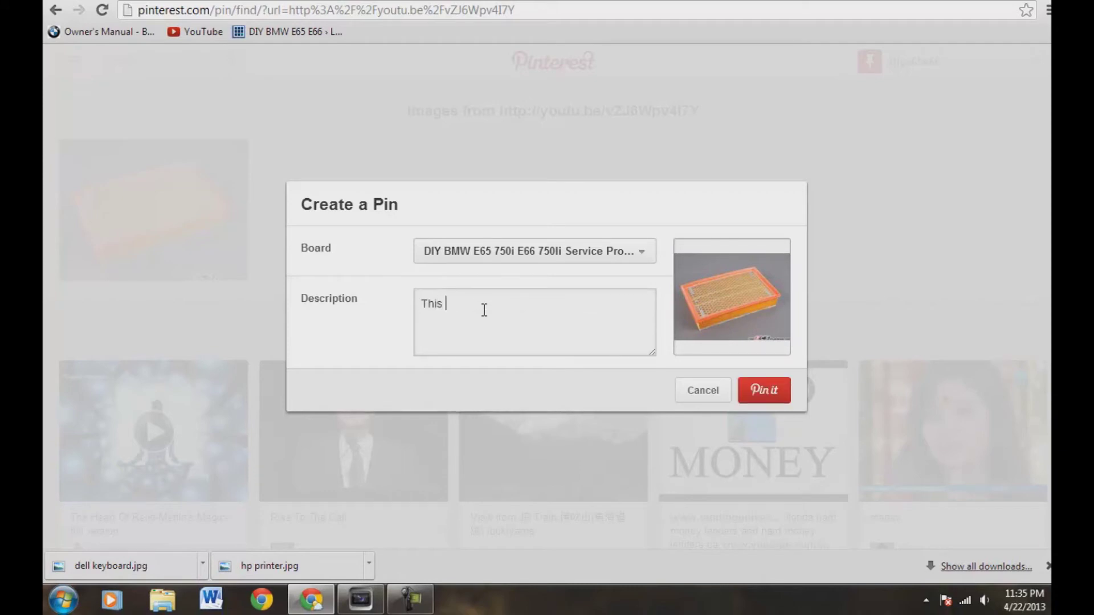
pyautogui.write('video shows you the process of')
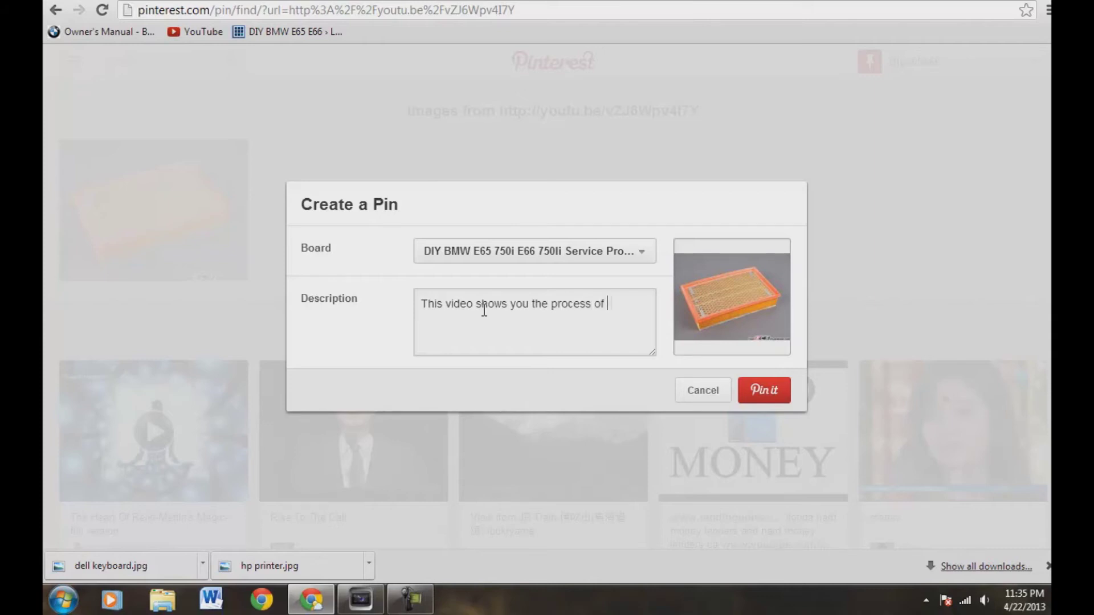
pyautogui.write(' replacing your air fill')
pyautogui.press('BackSpace')
pyautogui.press('BackSpace')
pyautogui.write('lters on your BMW')
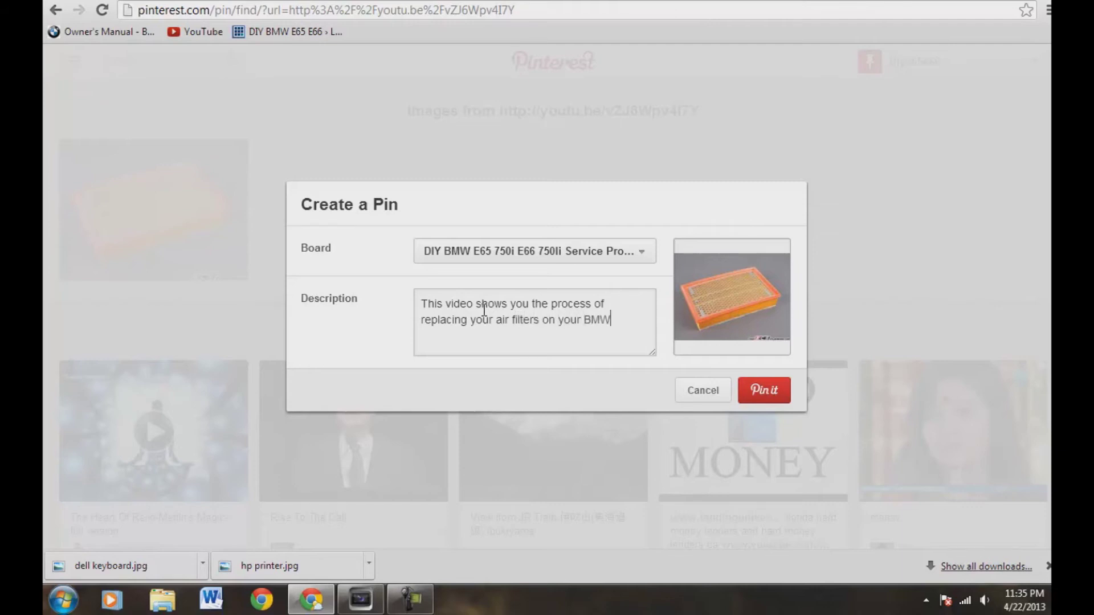
pyautogui.write(' E65 E66.  Thanks for watching.')
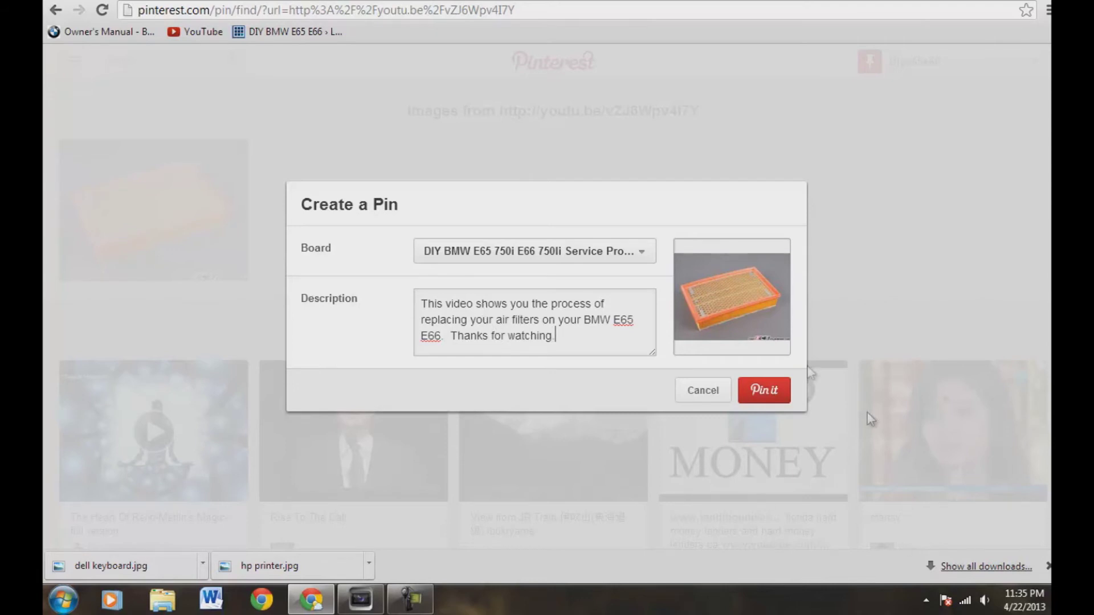
pyautogui.click(764, 390)
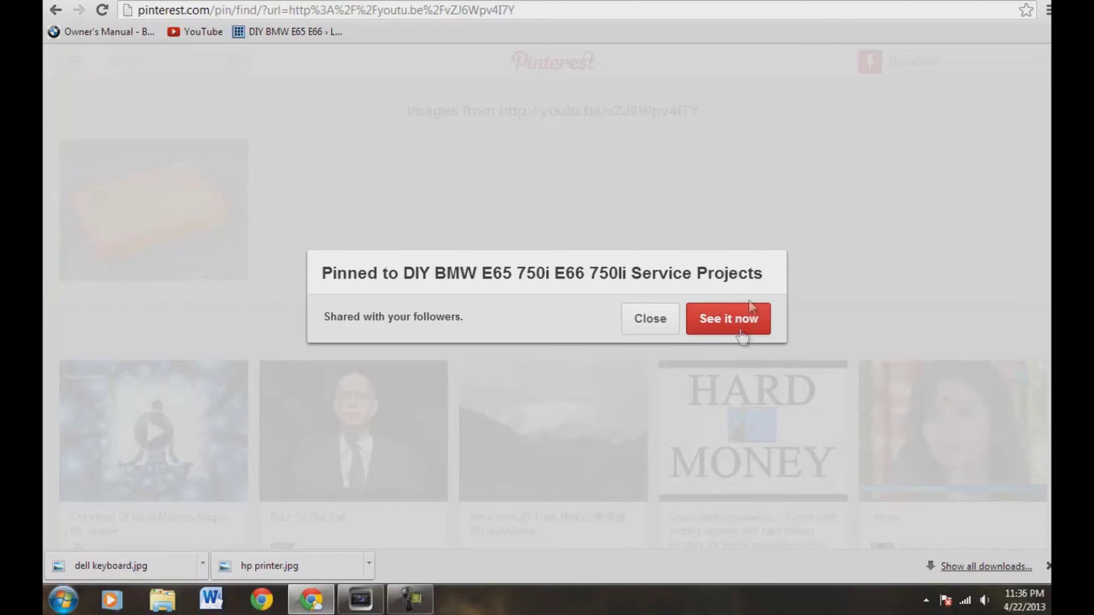
pyautogui.click(736, 319)
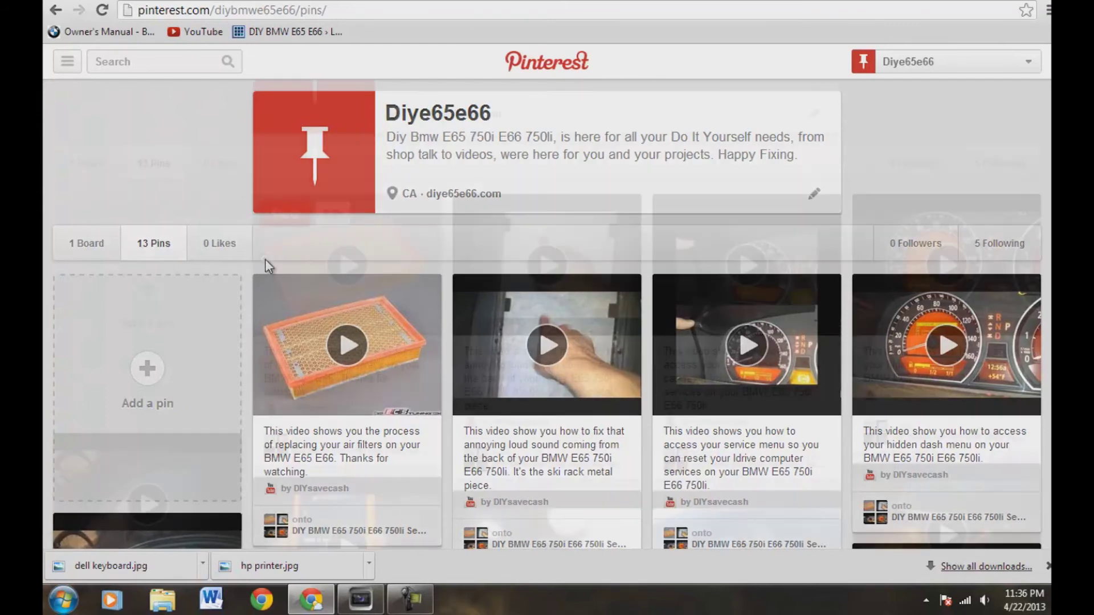
# Scroll the profile pins page down to the new air filter pin.
pyautogui.scroll(-2, 268, 261)
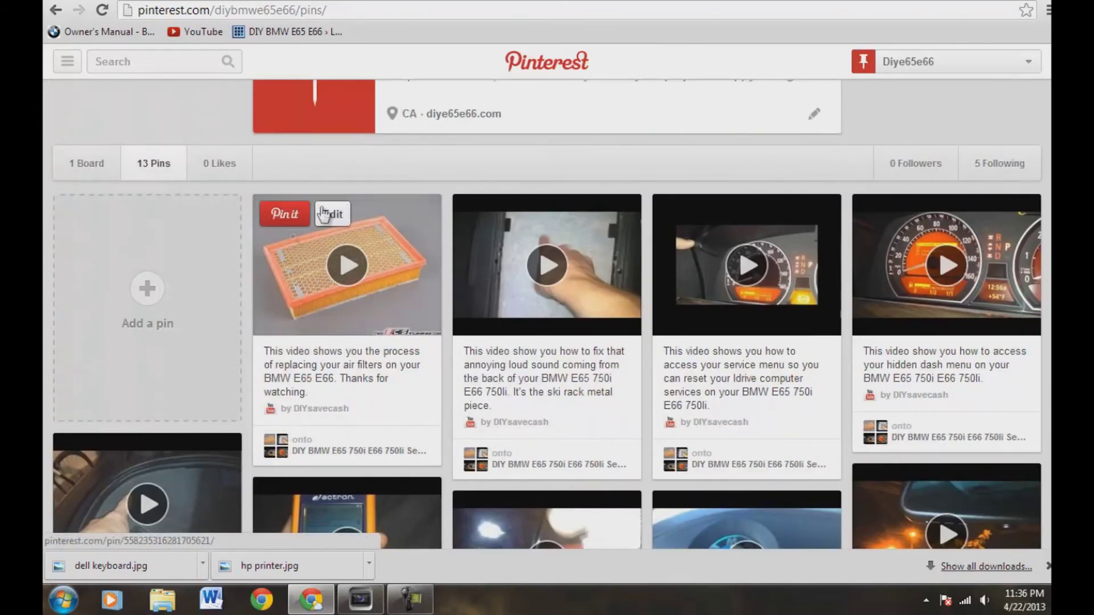